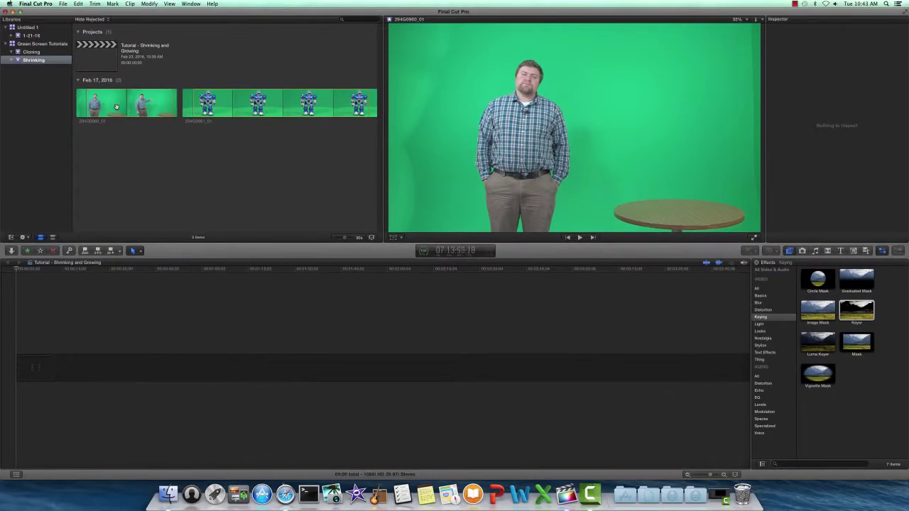
# Drop the presenter clip into the timeline, play it, and append robot clip 294G0961_01 after it
pyautogui.moveTo(117, 107); pyautogui.dragTo(35, 363)
pyautogui.press('cmd+4')
pyautogui.press('space')
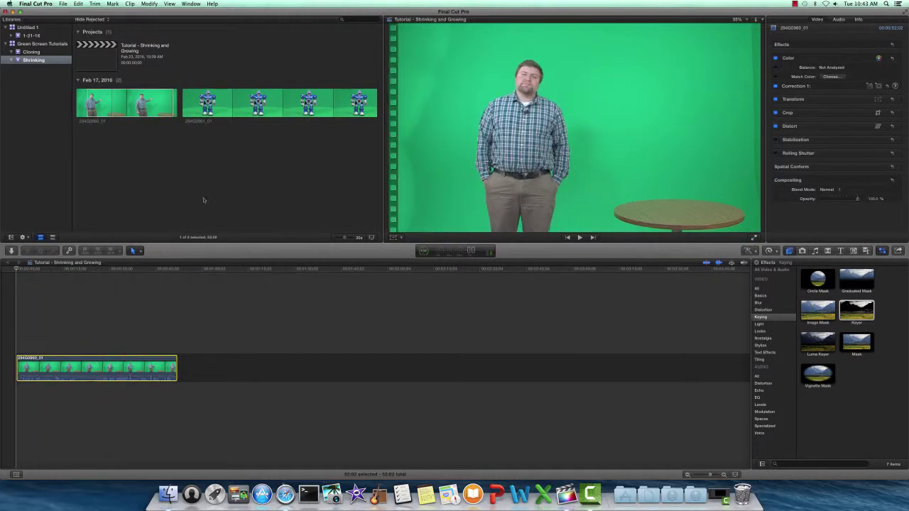
pyautogui.click(222, 103)
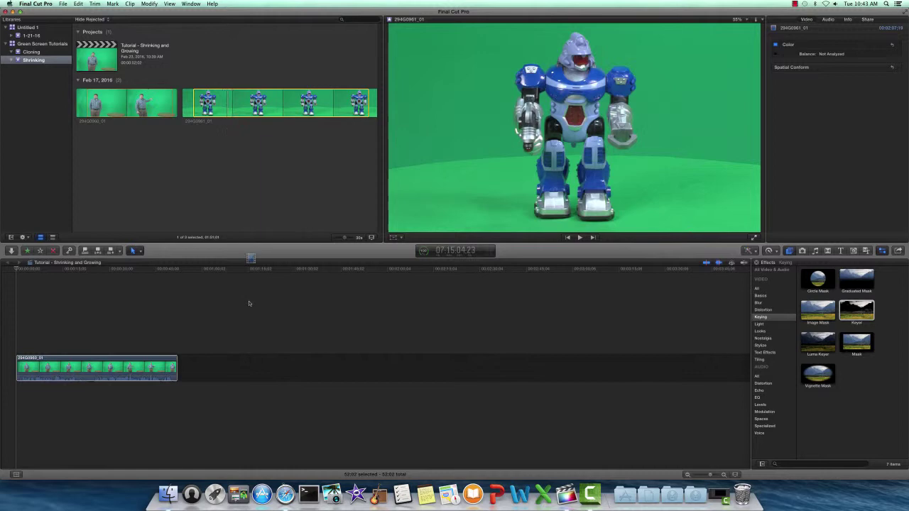
pyautogui.moveTo(248, 304); pyautogui.dragTo(196, 366)
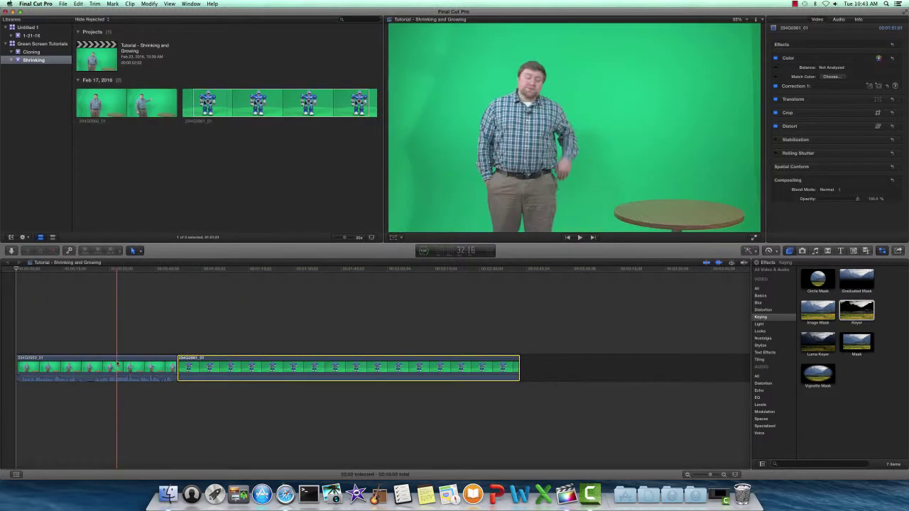
# Play through the timeline, alternating previews of the presenter and robot clips
pyautogui.click(118, 365)
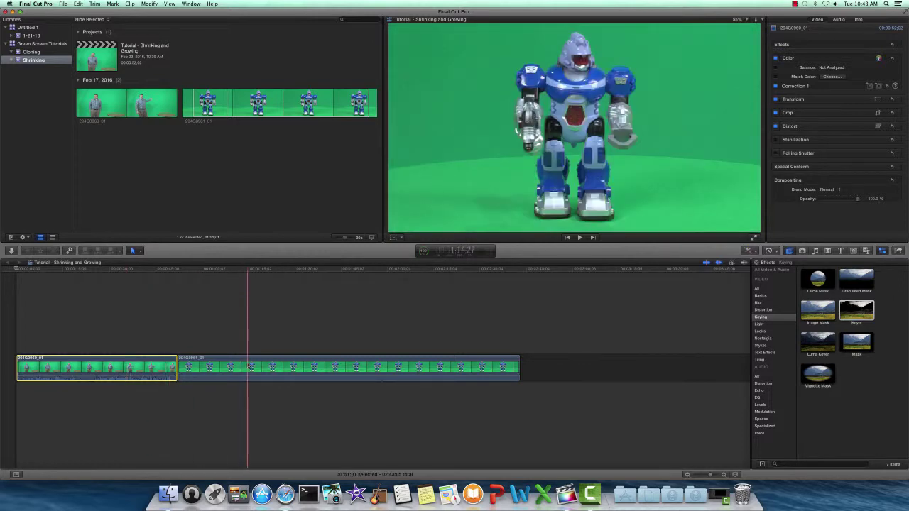
pyautogui.click(247, 368)
pyautogui.press('space')
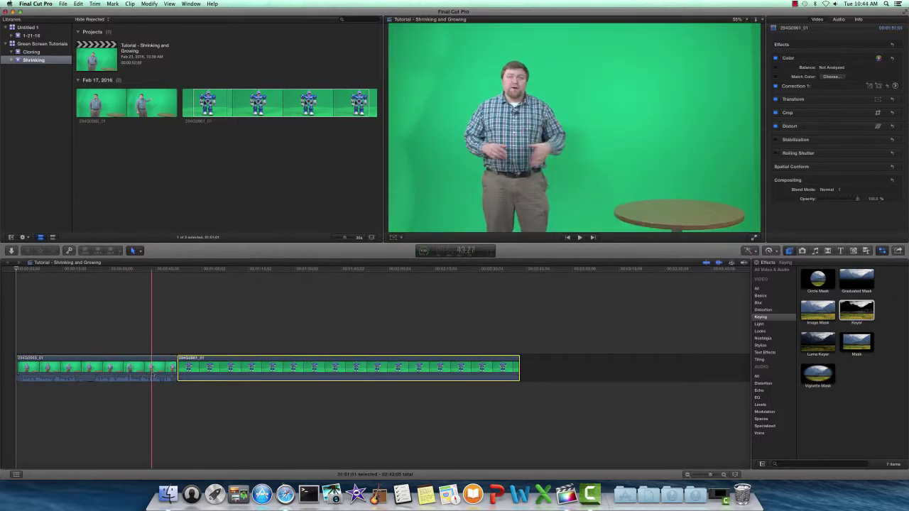
pyautogui.click(116, 364)
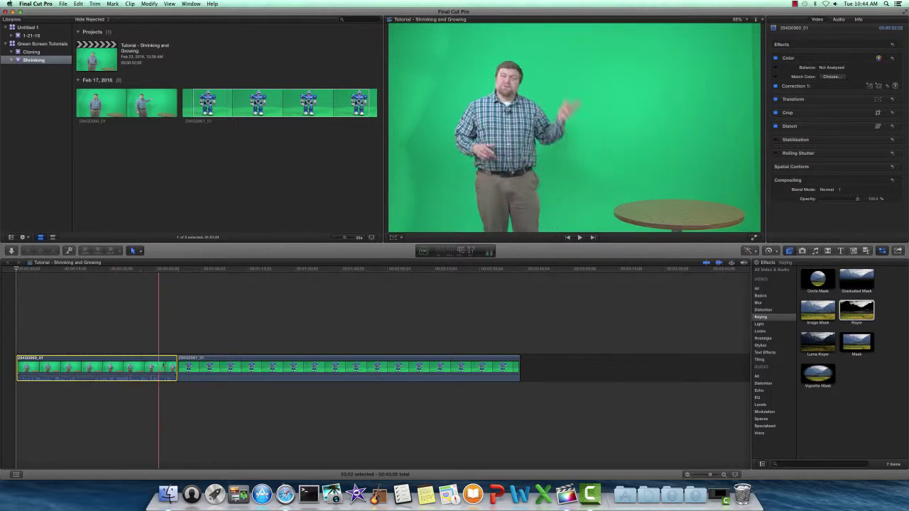
pyautogui.click(217, 367)
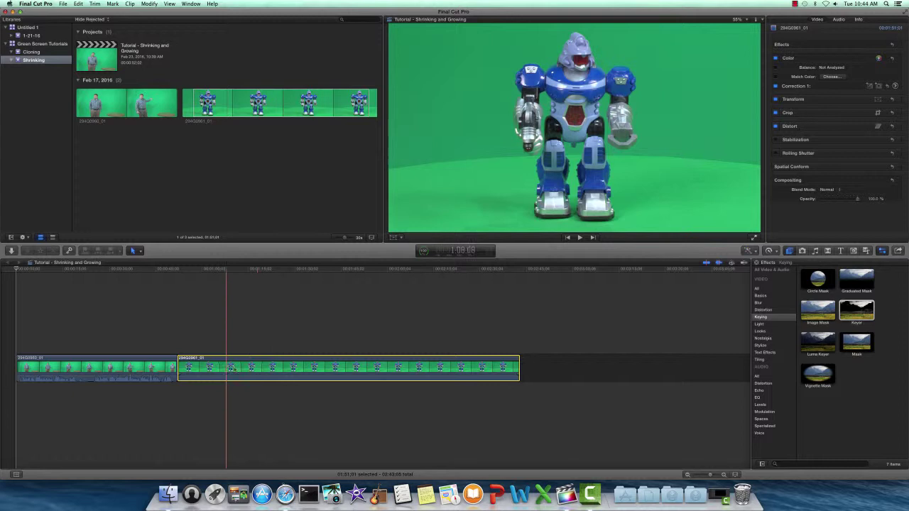
pyautogui.click(76, 364)
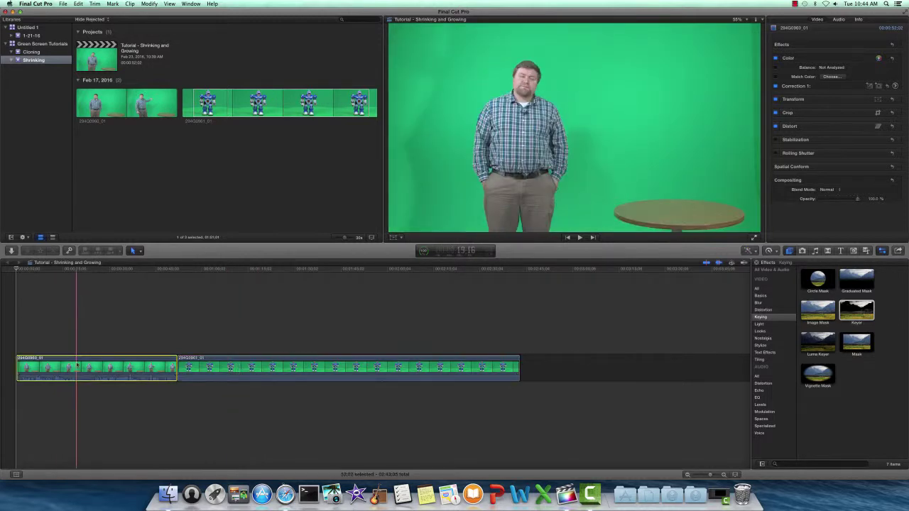
pyautogui.click(252, 366)
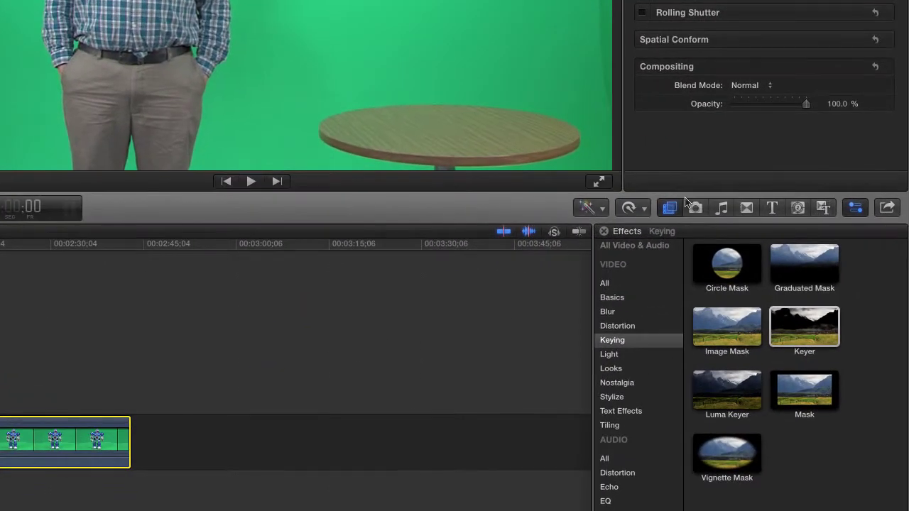
# Drag the Keyer effect from the Effects browser's Keying category onto the robot clip
pyautogui.click(731, 232)
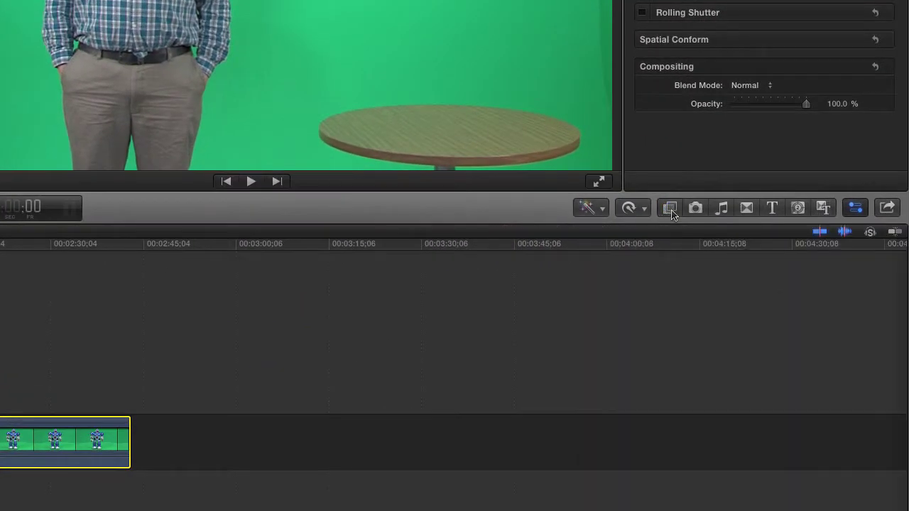
pyautogui.click(670, 208)
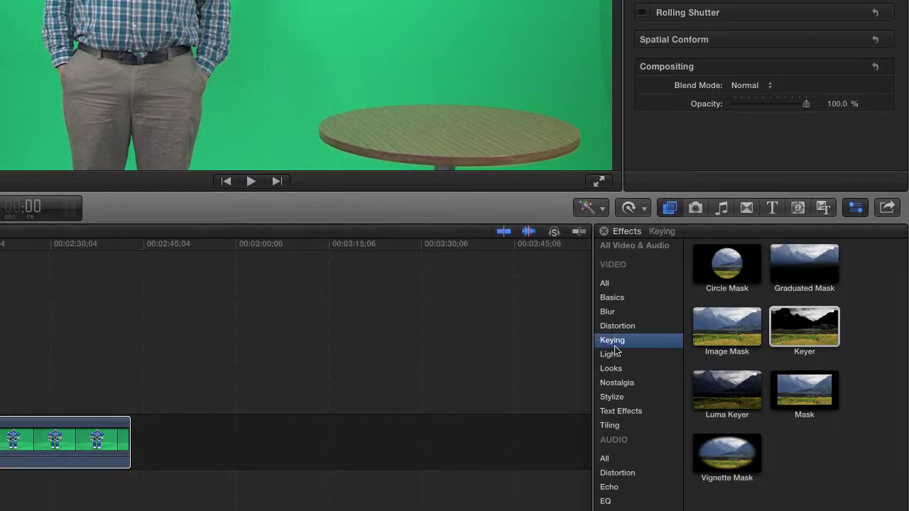
pyautogui.click(612, 298)
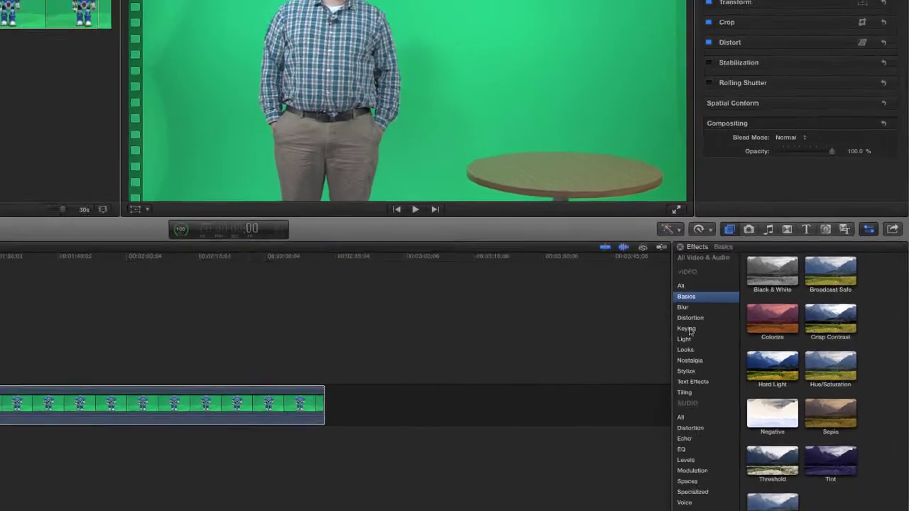
pyautogui.click(612, 340)
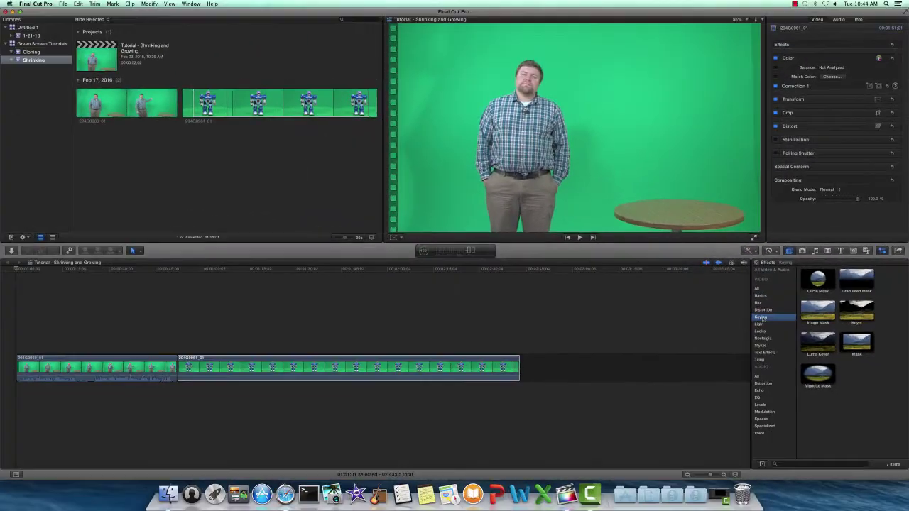
pyautogui.click(860, 314)
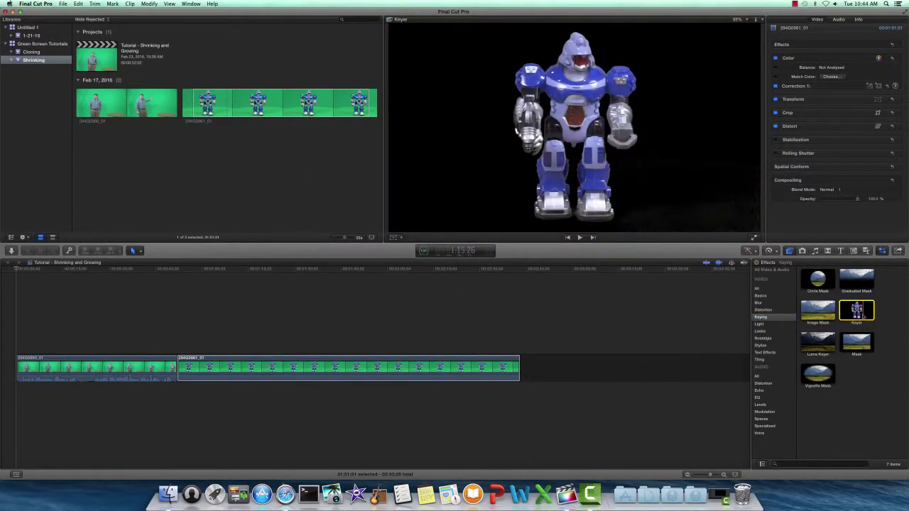
pyautogui.moveTo(857, 310); pyautogui.dragTo(371, 364)
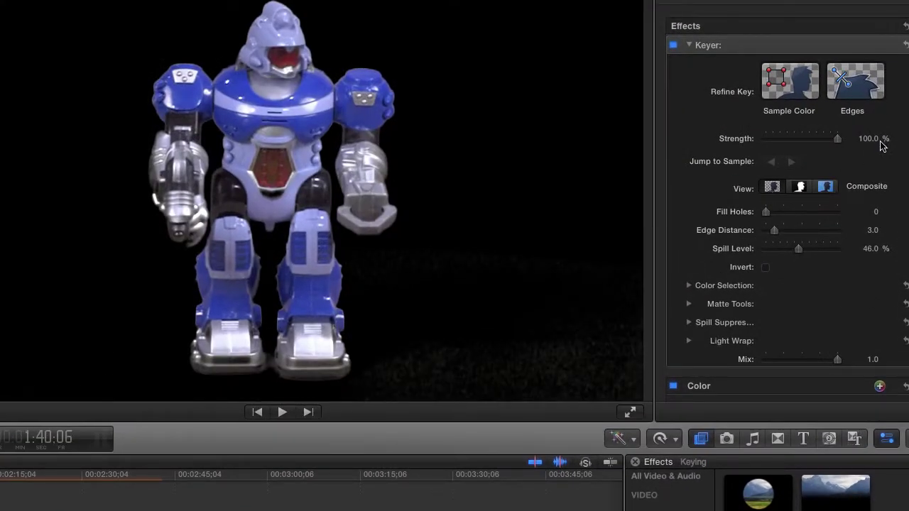
# Toggle the Keyer View between Composite, Original and Matte, finishing on Matte
pyautogui.click(799, 186)
pyautogui.click(825, 187)
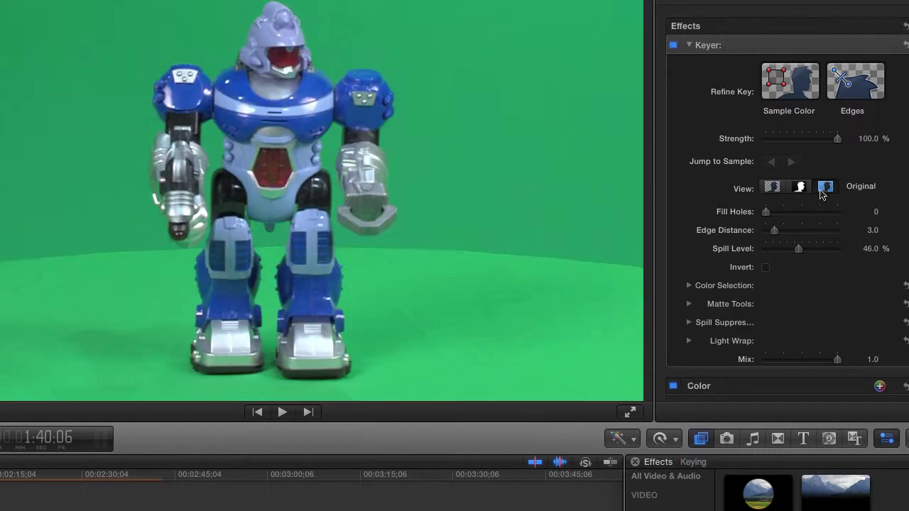
pyautogui.click(799, 187)
pyautogui.click(772, 187)
pyautogui.click(799, 188)
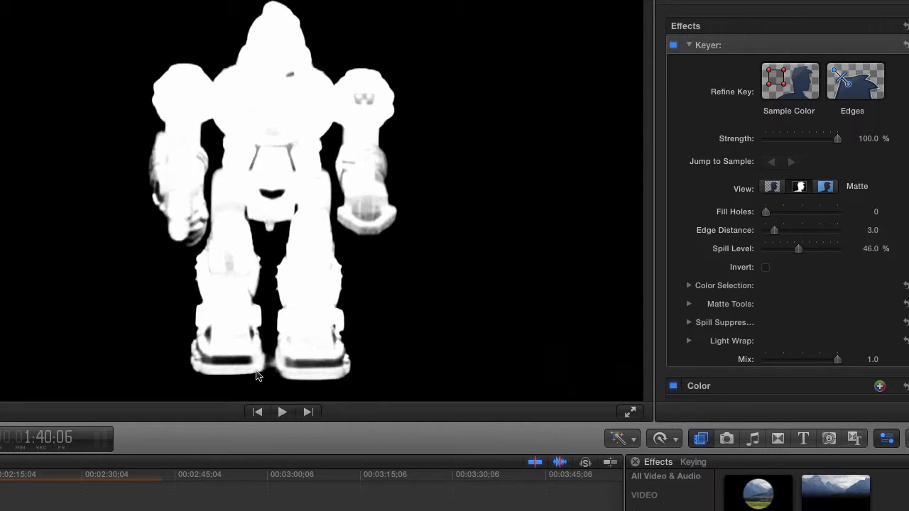
pyautogui.click(772, 188)
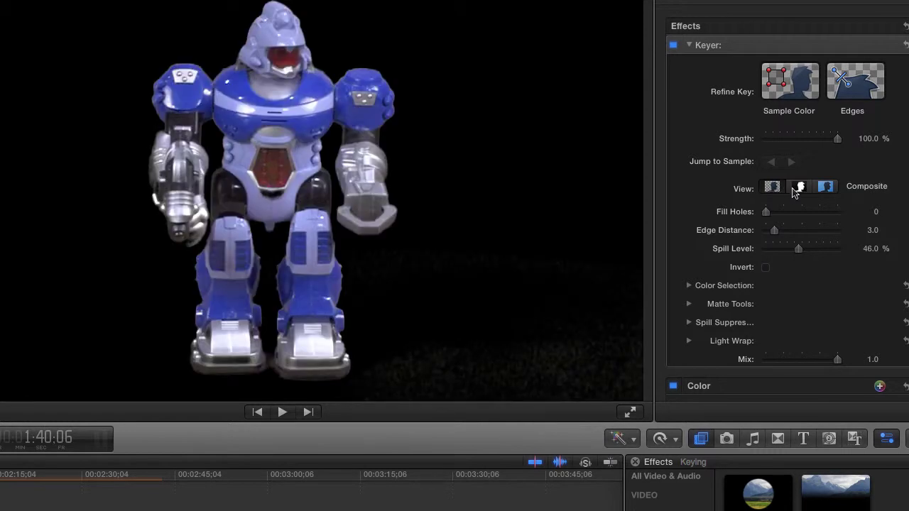
pyautogui.click(799, 188)
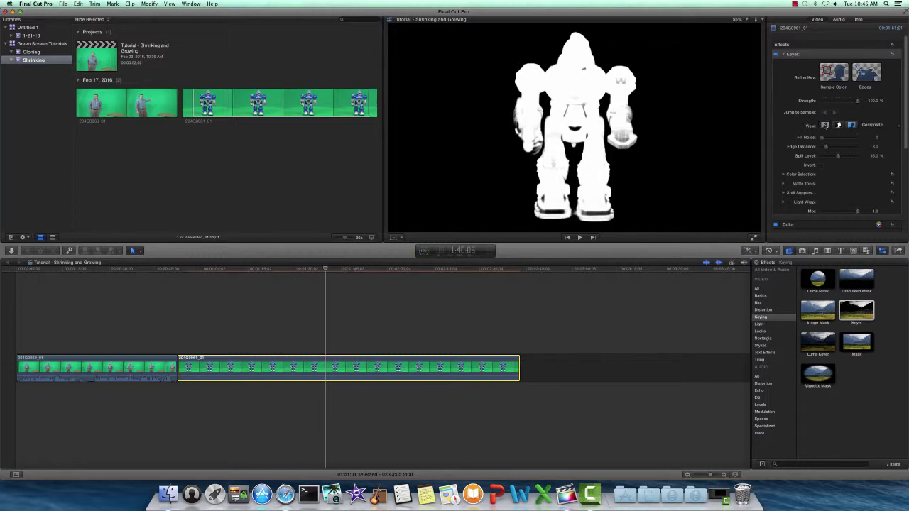
# Restore the colour view, then try the robot clip above and below the presenter clip and play it
pyautogui.click(825, 126)
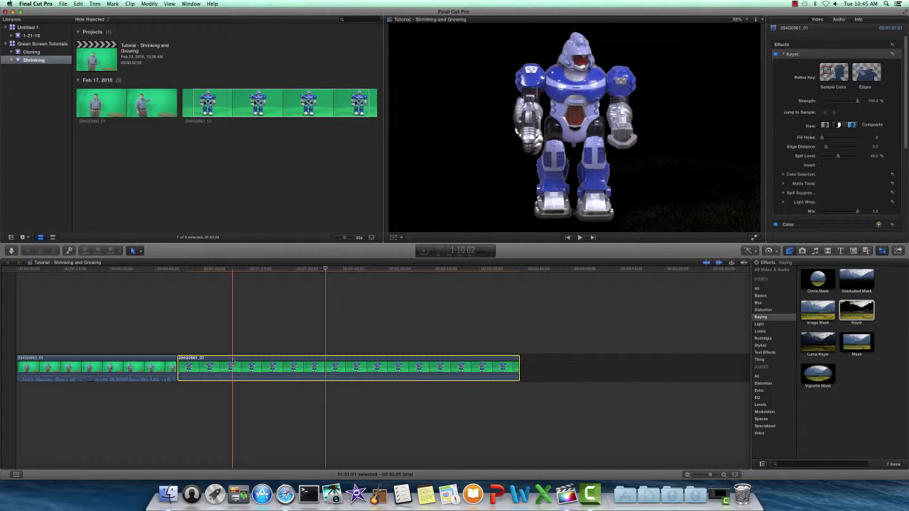
pyautogui.moveTo(232, 364); pyautogui.dragTo(50, 330)
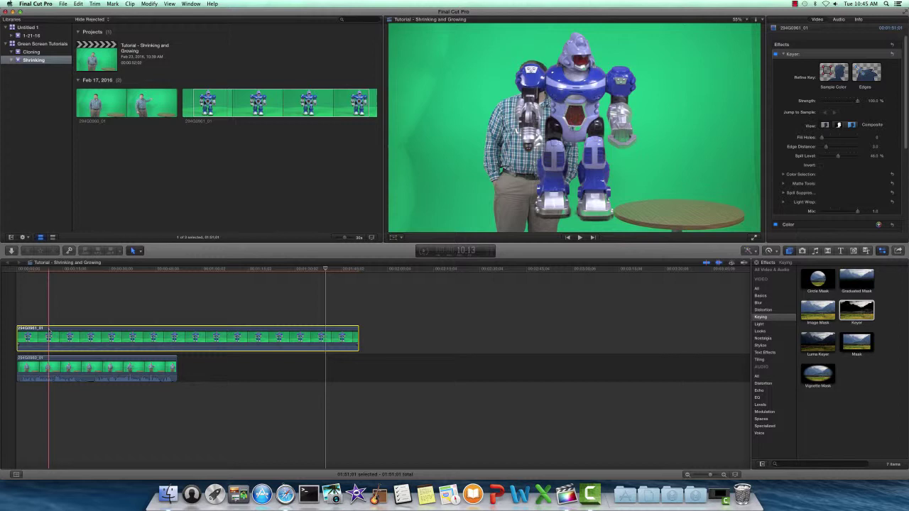
pyautogui.click(51, 364)
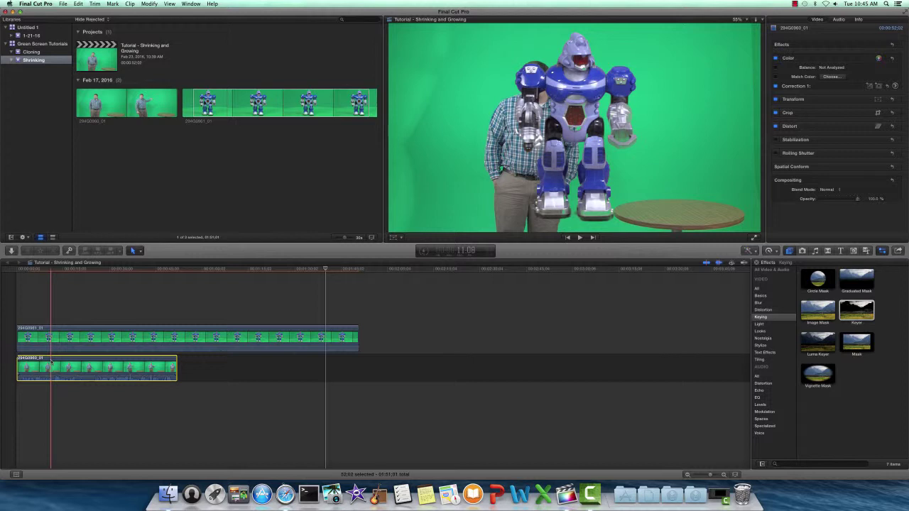
pyautogui.click(53, 334)
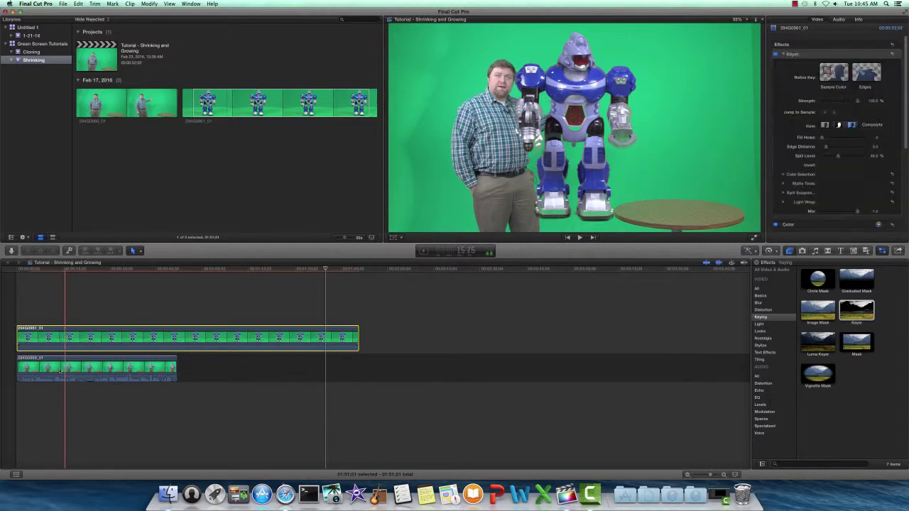
pyautogui.moveTo(57, 340); pyautogui.dragTo(78, 402)
pyautogui.press('space')
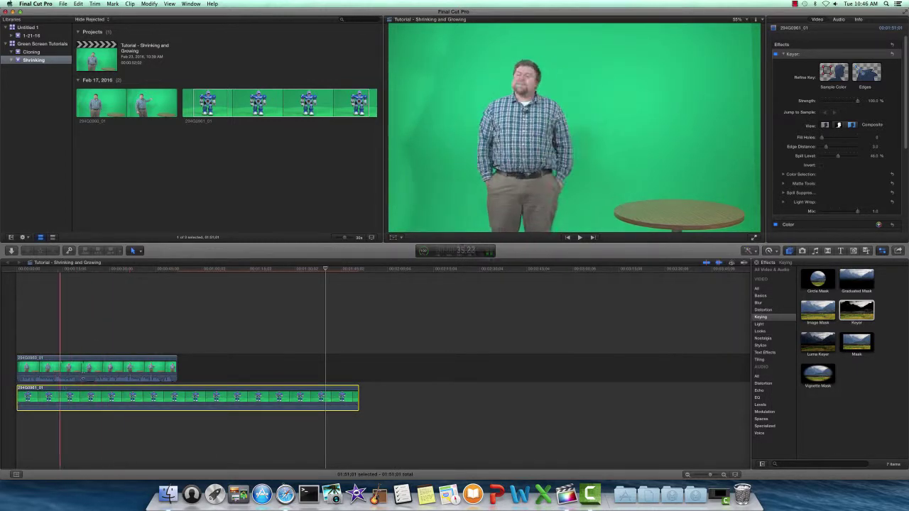
# Put the robot clip back above the presenter, trim its end to match, and set the playhead to 33:00
pyautogui.moveTo(67, 395); pyautogui.dragTo(61, 325)
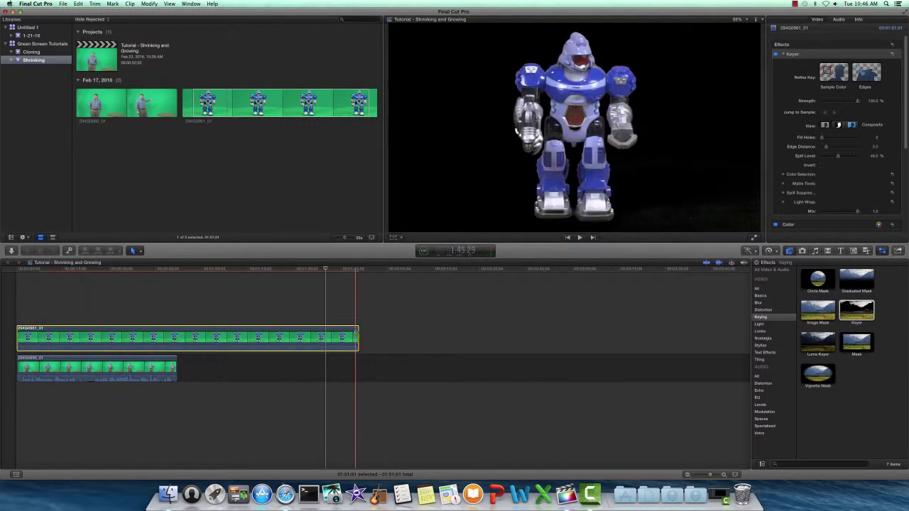
pyautogui.moveTo(357, 339); pyautogui.dragTo(176, 345)
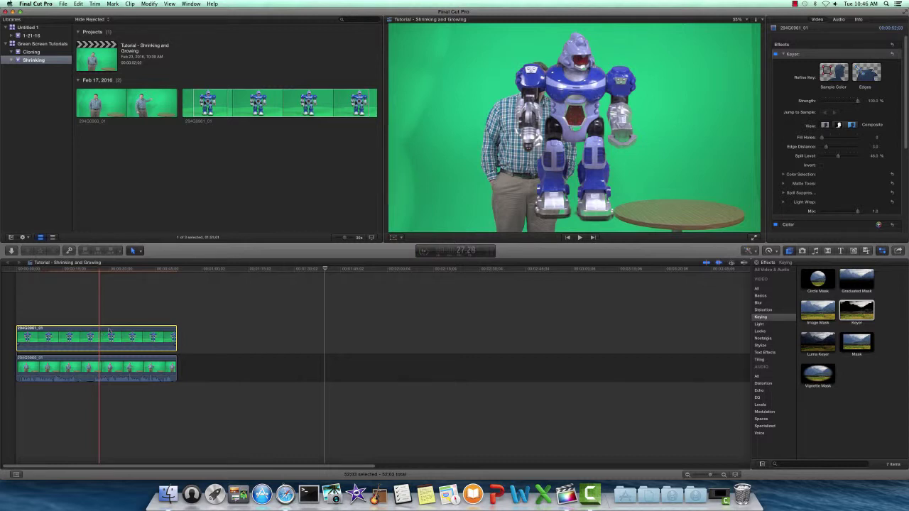
pyautogui.click(117, 272)
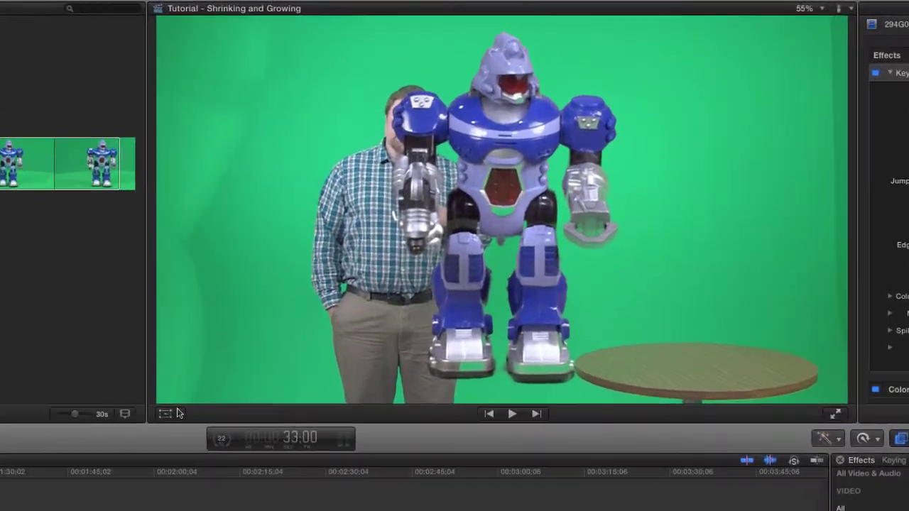
# Scale the robot to about 40% with on-screen Transform and place it on the table at X 548px, Y -339px
pyautogui.click(399, 237)
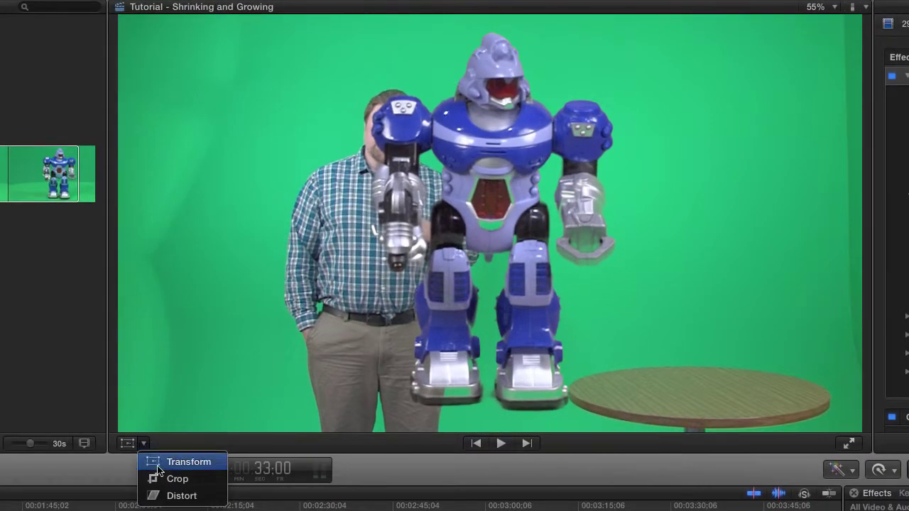
pyautogui.click(187, 463)
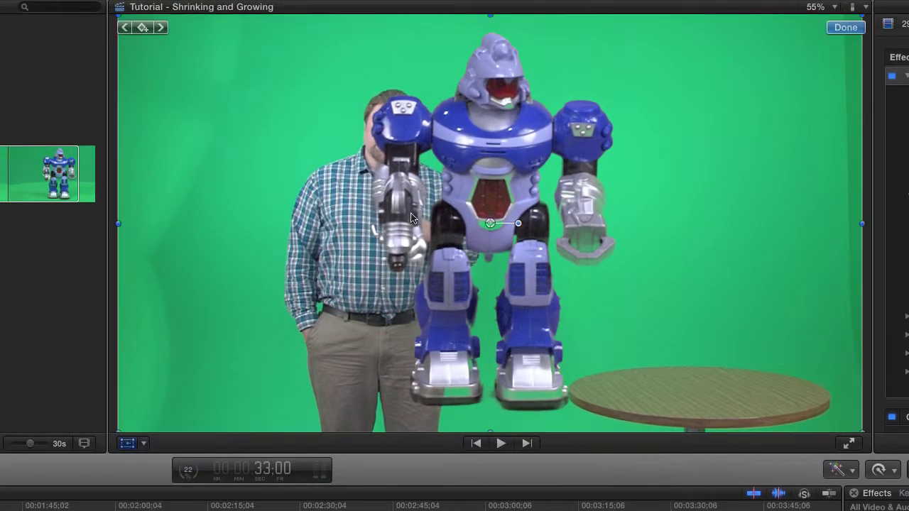
pyautogui.moveTo(478, 152); pyautogui.dragTo(576, 162)
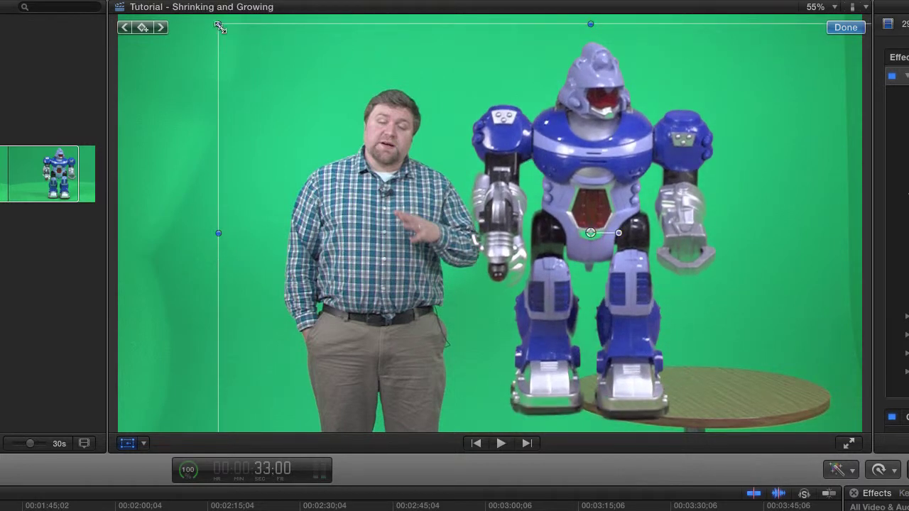
pyautogui.moveTo(219, 24); pyautogui.dragTo(491, 178)
pyautogui.moveTo(587, 204); pyautogui.dragTo(703, 330)
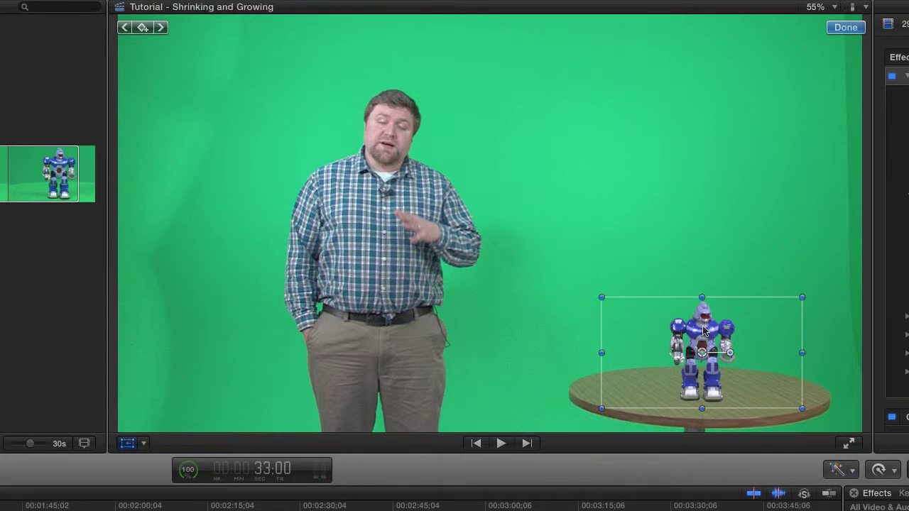
pyautogui.press('Escape')
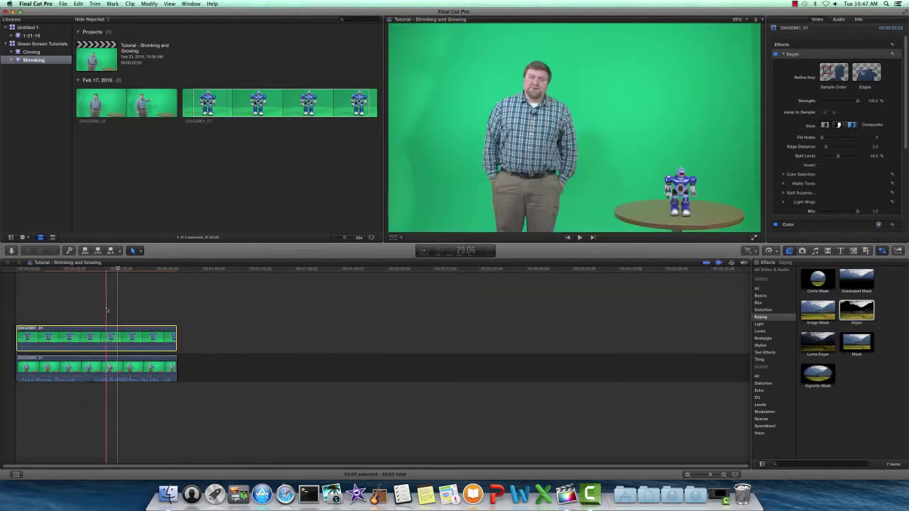
# Nudge the robot right with on-screen Transform, then set its Inspector Scale to about 25%
pyautogui.press('space')
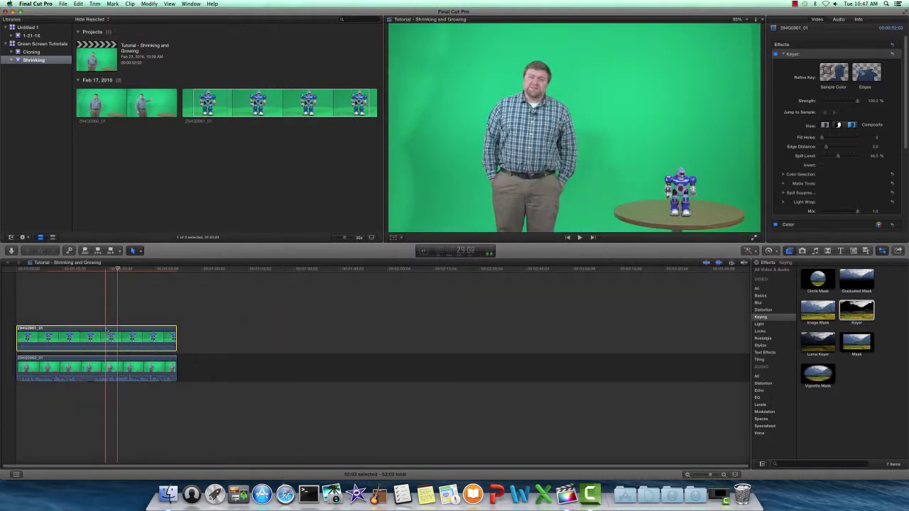
pyautogui.click(393, 238)
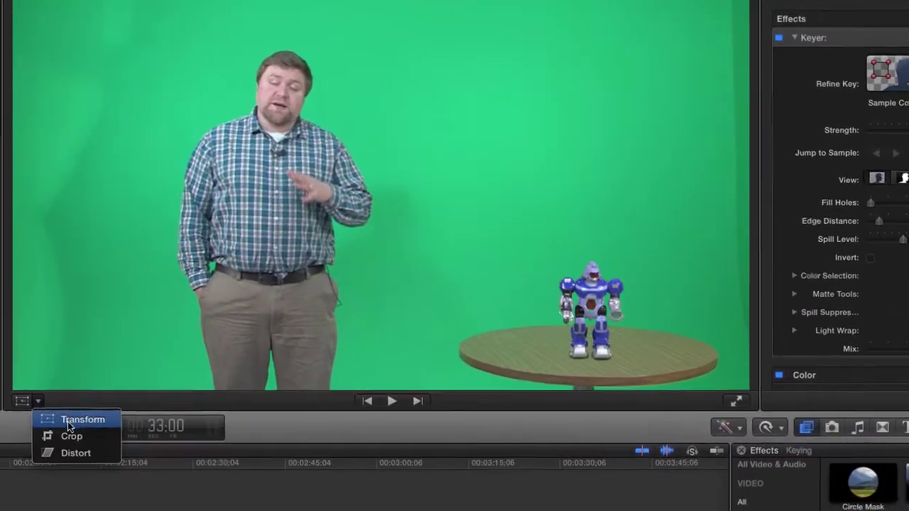
pyautogui.click(69, 421)
pyautogui.moveTo(588, 317)
pyautogui.mouseDown()
pyautogui.moveTo(590, 326)
pyautogui.moveTo(601, 315)
pyautogui.moveTo(584, 308)
pyautogui.moveTo(613, 304)
pyautogui.moveTo(581, 317)
pyautogui.moveTo(609, 308)
pyautogui.moveTo(583, 316)
pyautogui.moveTo(601, 317)
pyautogui.mouseUp()
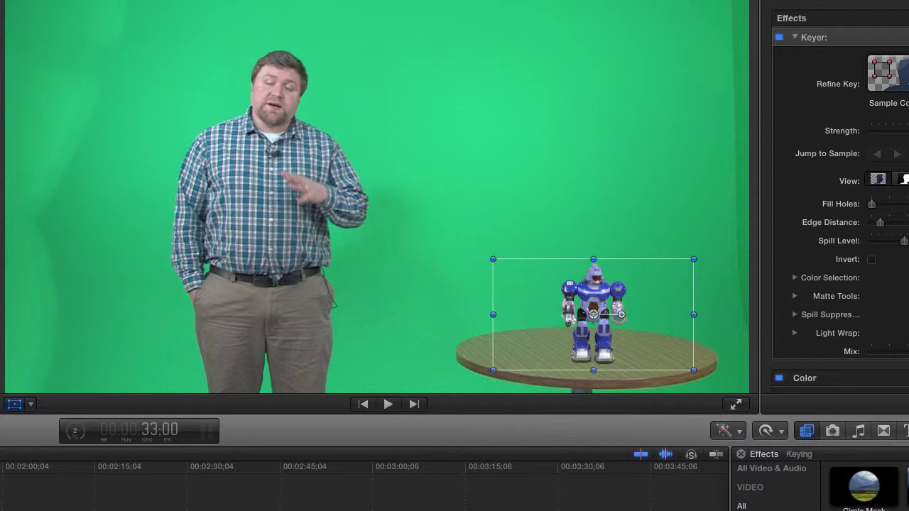
pyautogui.scroll(-5, 840, 195)
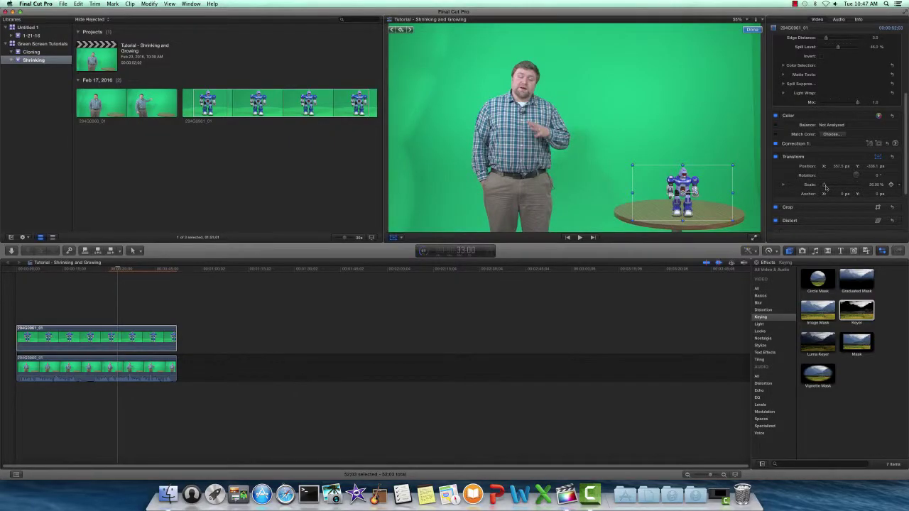
pyautogui.moveTo(824, 186)
pyautogui.mouseDown()
pyautogui.moveTo(836, 186)
pyautogui.moveTo(825, 190)
pyautogui.mouseUp()
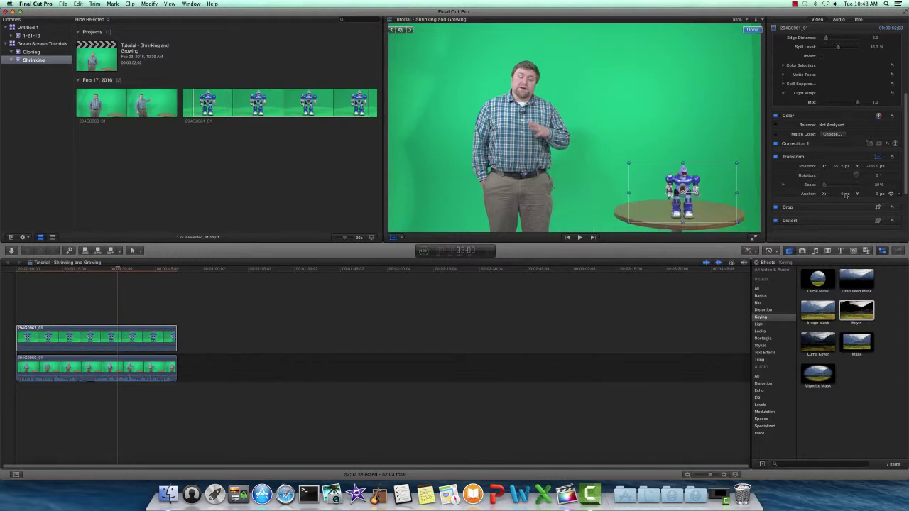
# Lower the robot's anchor point to its feet, test then undo a rotation, and reset it on the table
pyautogui.click(843, 195)
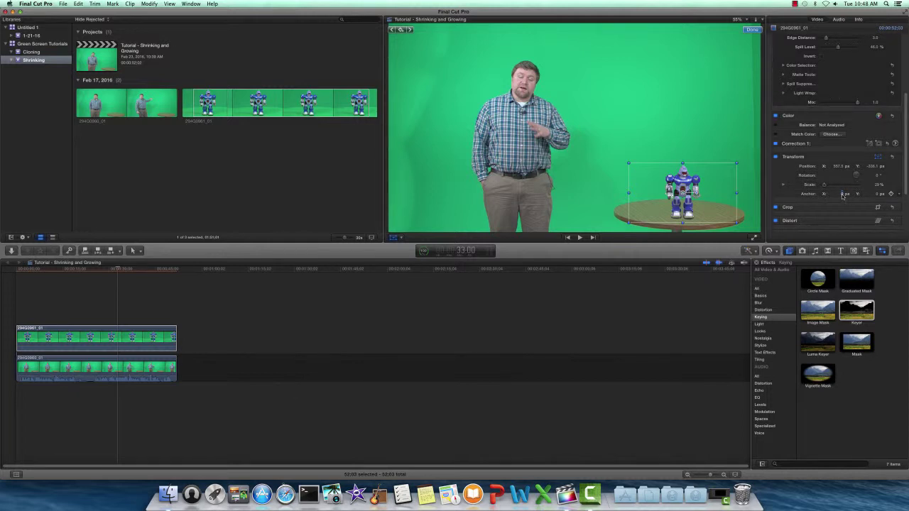
pyautogui.moveTo(843, 197); pyautogui.dragTo(845, 195)
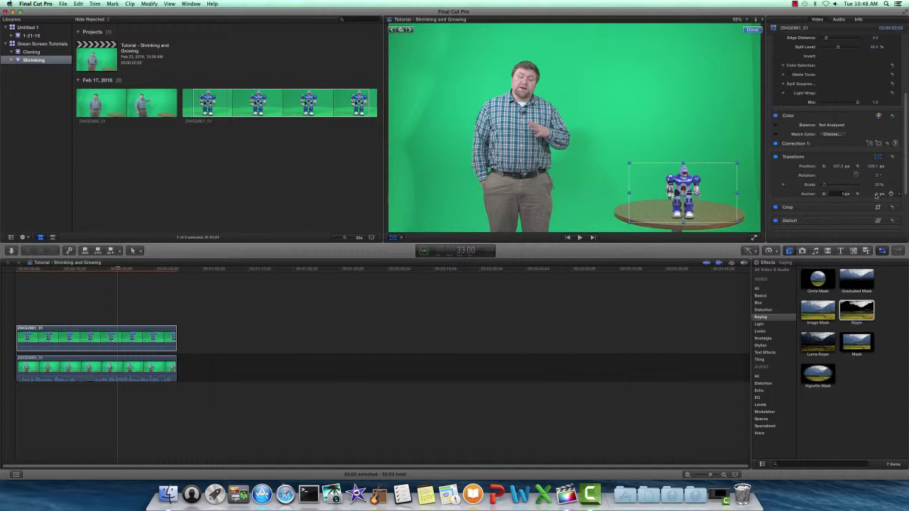
pyautogui.moveTo(877, 196); pyautogui.dragTo(871, 194)
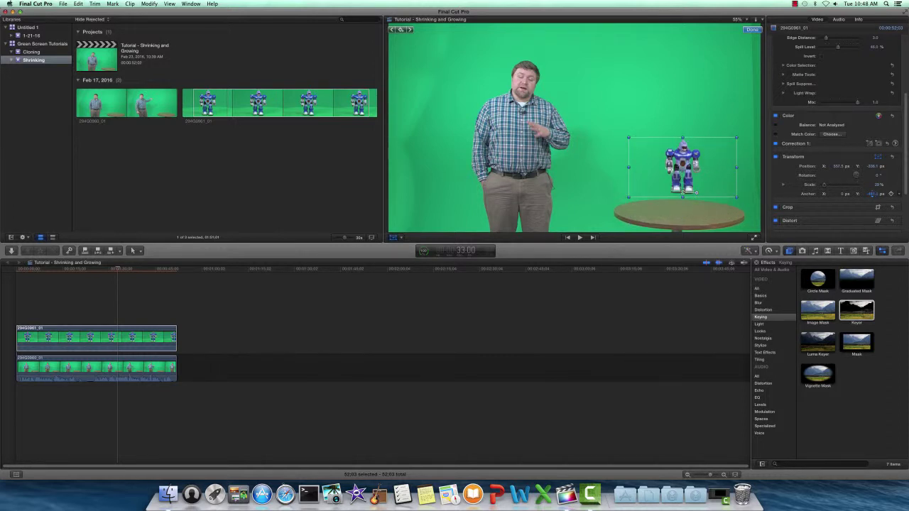
pyautogui.moveTo(630, 128); pyautogui.dragTo(622, 142)
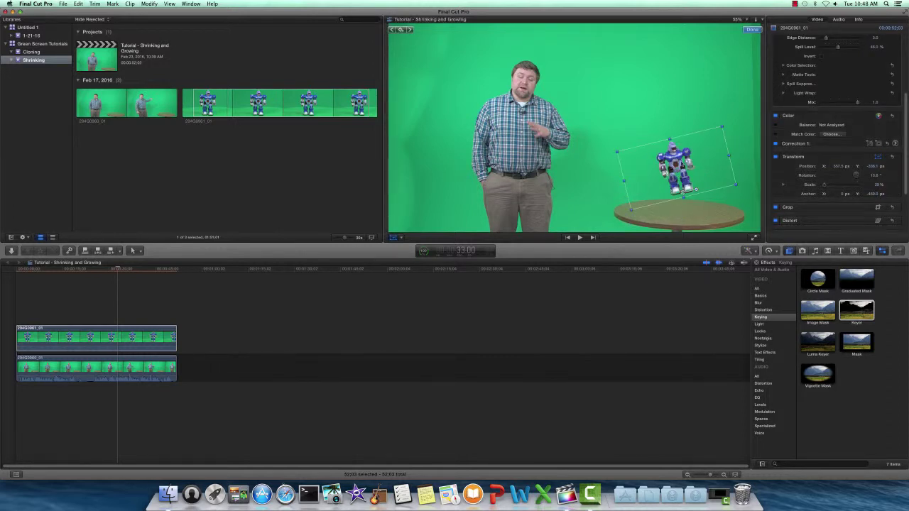
pyautogui.press('super+z')
pyautogui.moveTo(683, 191); pyautogui.dragTo(682, 214)
pyautogui.click(658, 140)
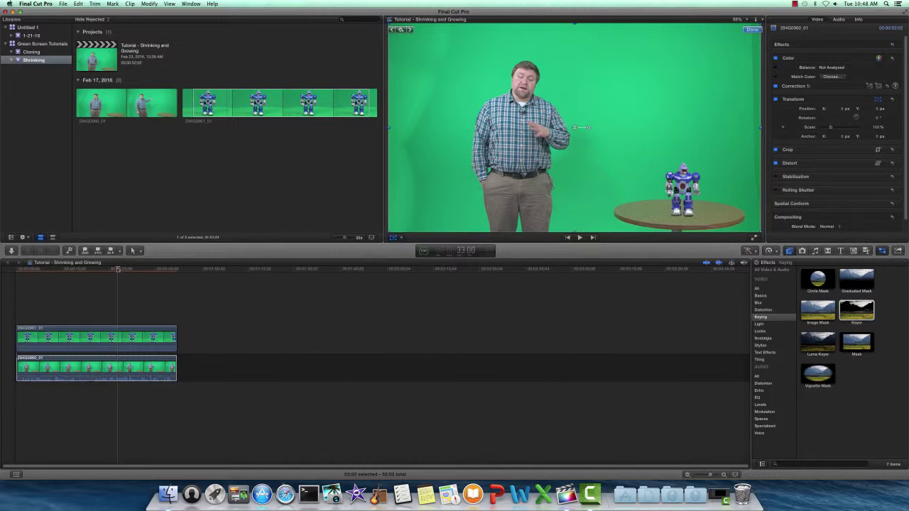
pyautogui.click(29, 368)
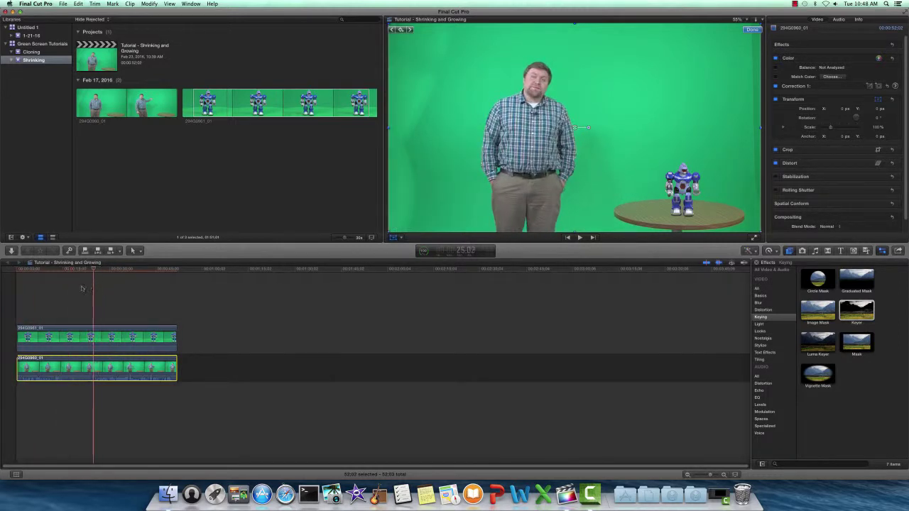
pyautogui.press('Home')
pyautogui.click(92, 337)
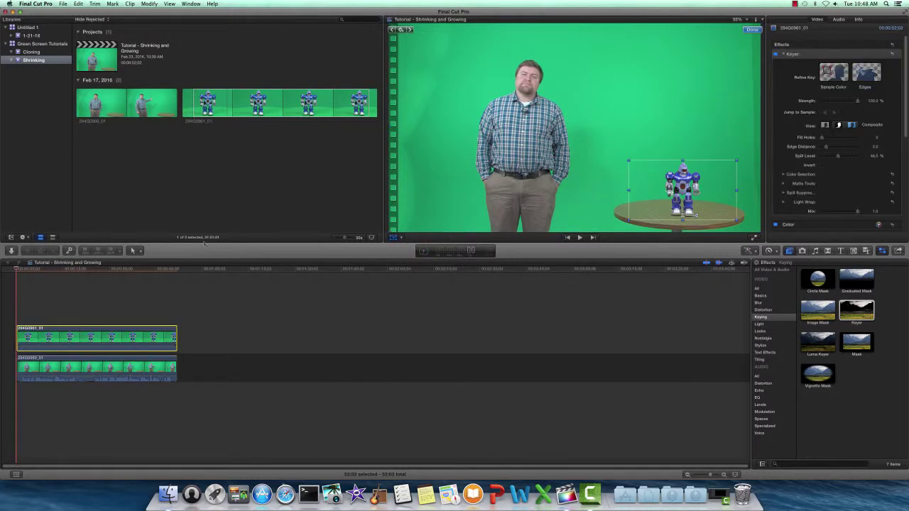
pyautogui.press('space')
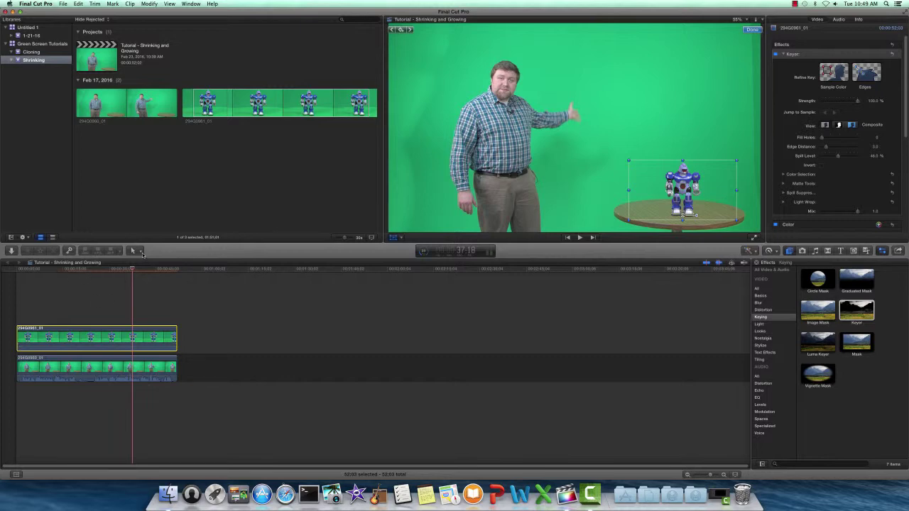
# Cut the robot clip at the playhead with the Blade tool, then return to the Select tool
pyautogui.click(140, 251)
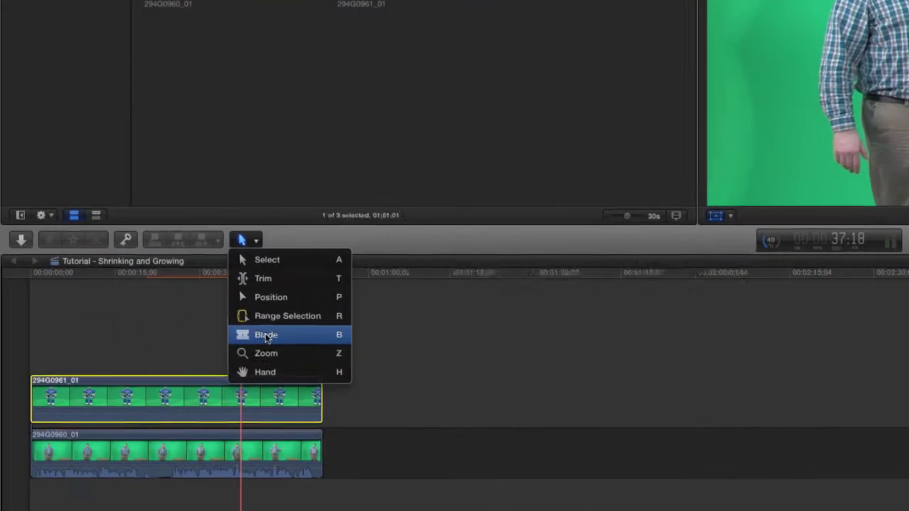
pyautogui.click(146, 302)
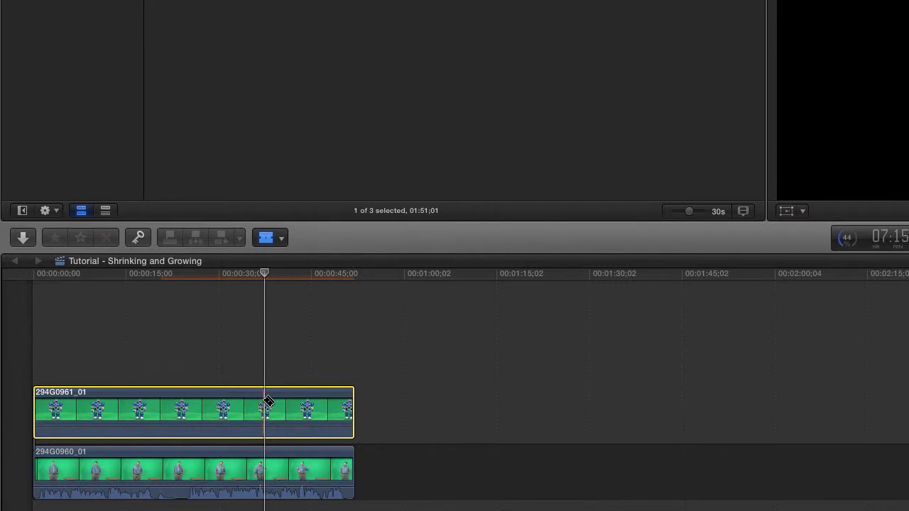
pyautogui.click(264, 402)
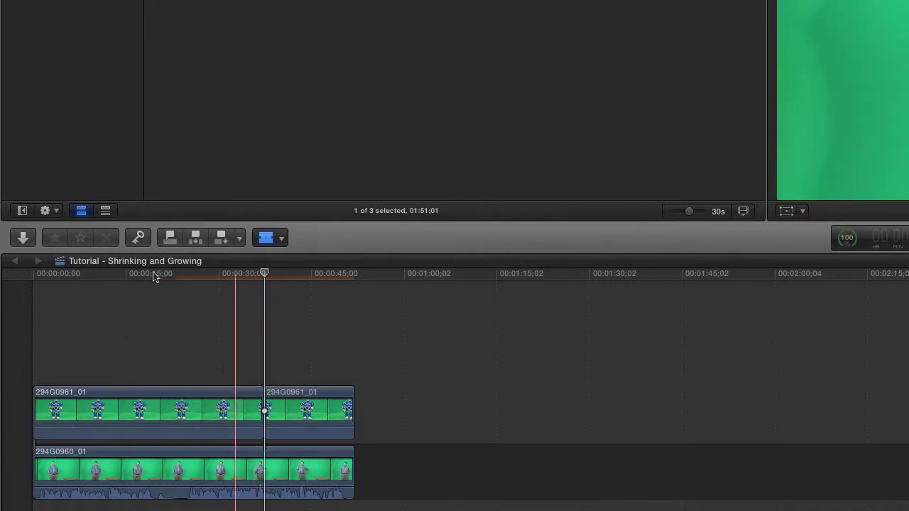
pyautogui.click(281, 238)
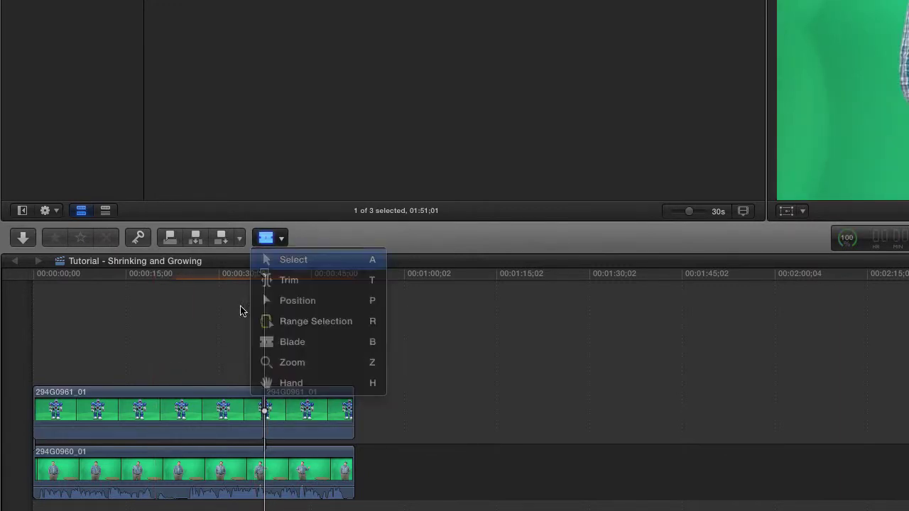
pyautogui.click(223, 408)
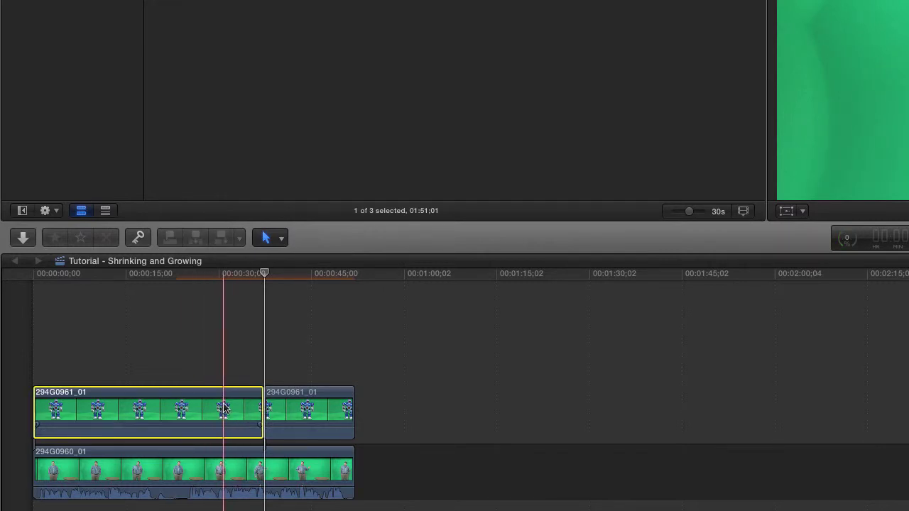
# Select each robot piece in turn and nudge the playhead around the cut
pyautogui.click(304, 406)
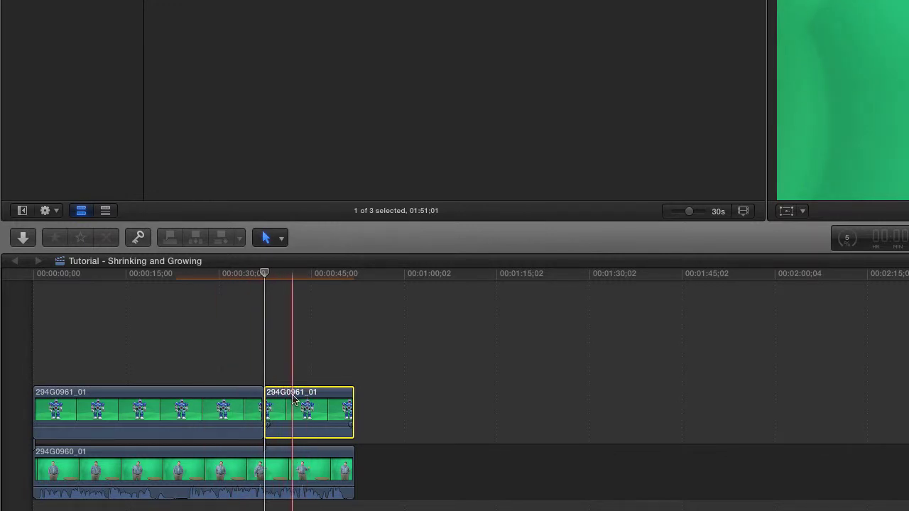
pyautogui.click(206, 394)
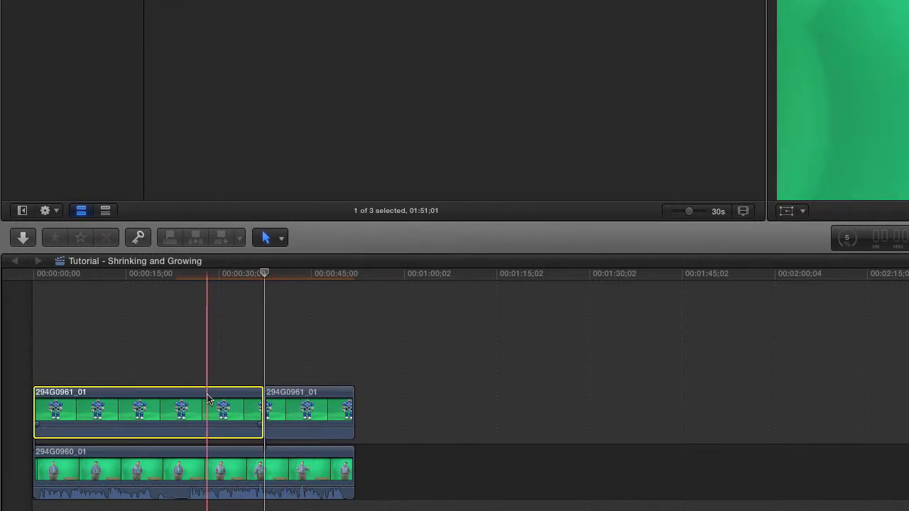
pyautogui.click(305, 405)
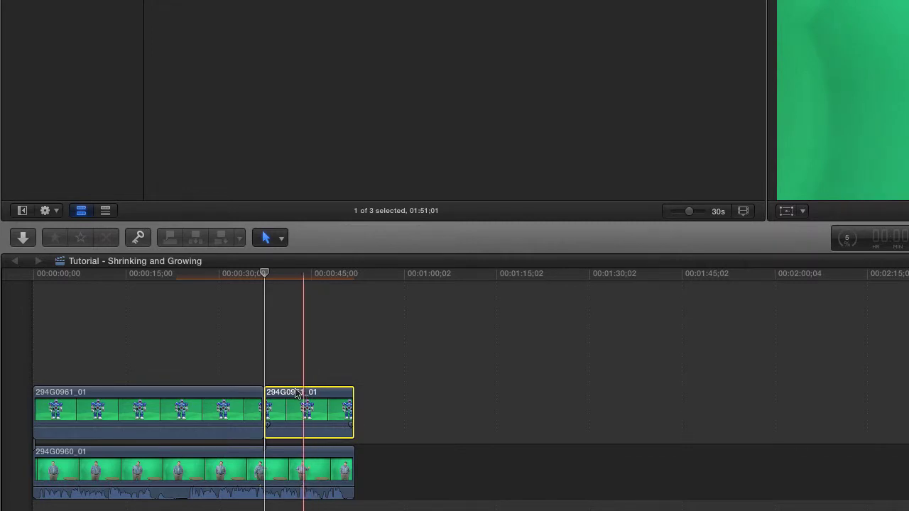
pyautogui.click(277, 274)
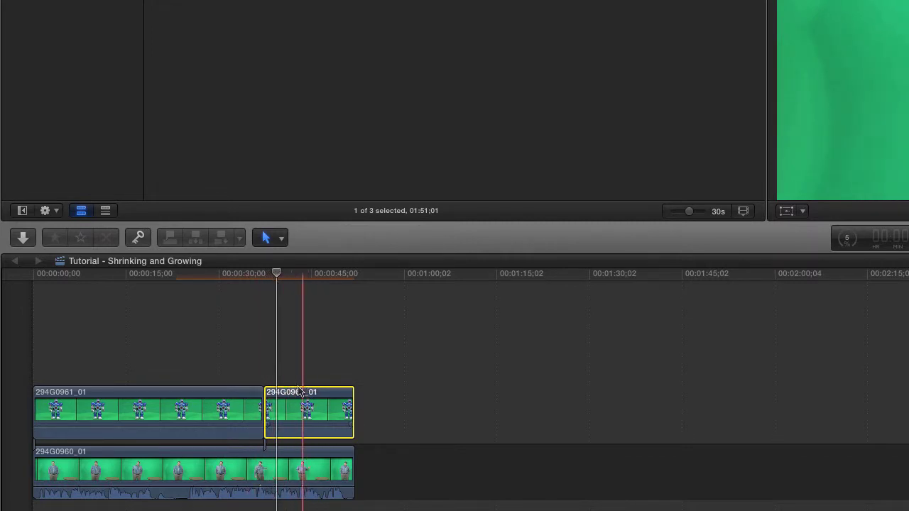
pyautogui.click(271, 277)
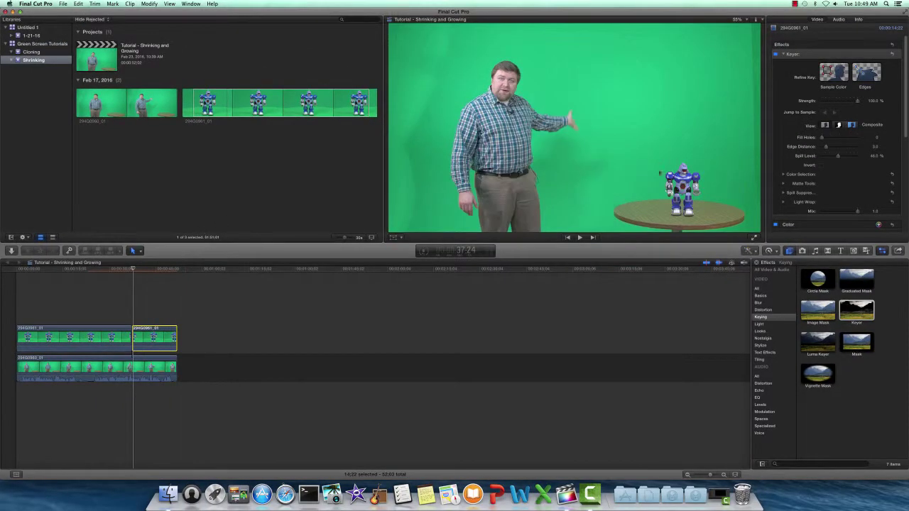
# Add a 29% Scale keyframe, then at 41:05 raise Scale to about 46% and scrub back to preview
pyautogui.scroll(-3, 906, 114)
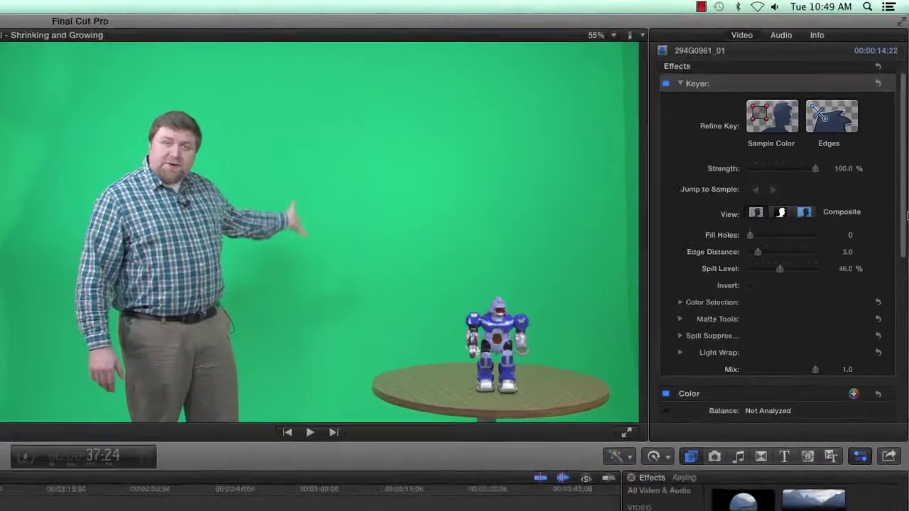
pyautogui.scroll(-4, 903, 187)
pyautogui.scroll(-2, 901, 353)
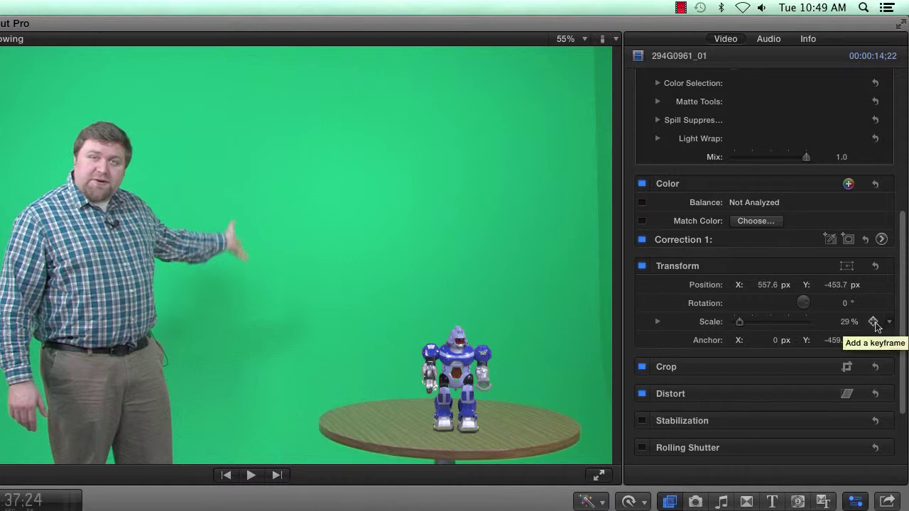
pyautogui.click(873, 322)
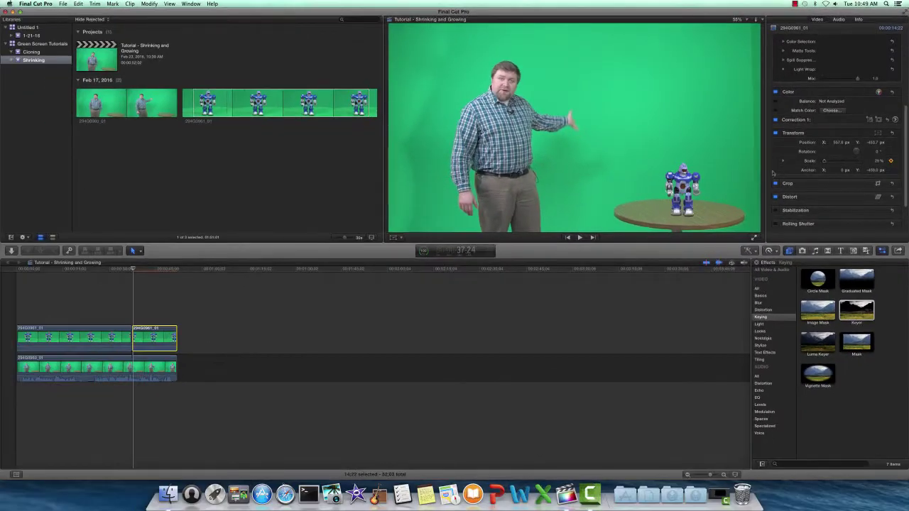
pyautogui.moveTo(131, 268); pyautogui.dragTo(143, 269)
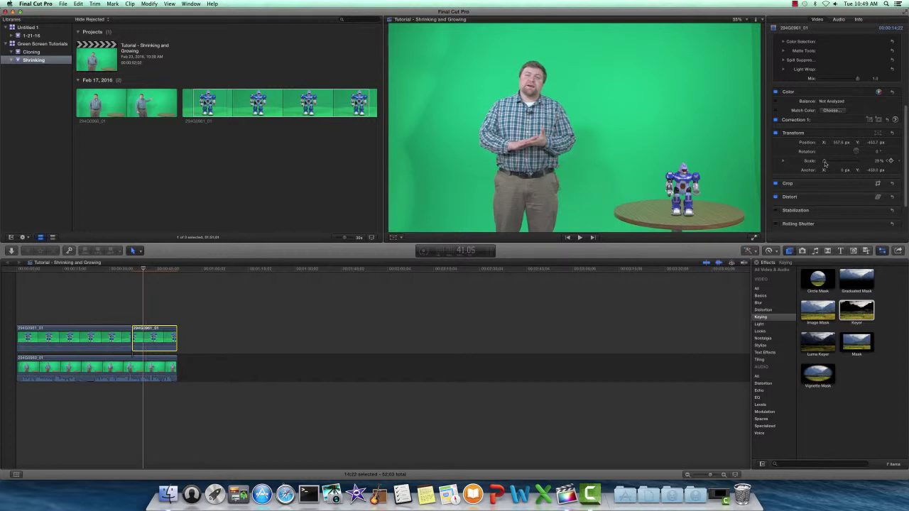
pyautogui.moveTo(824, 163); pyautogui.dragTo(828, 163)
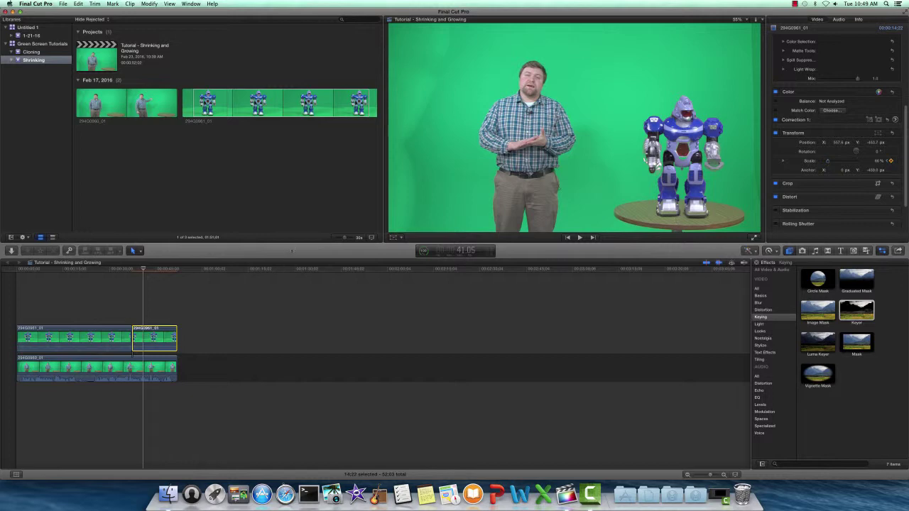
pyautogui.moveTo(143, 269)
pyautogui.mouseDown()
pyautogui.moveTo(131, 269)
pyautogui.moveTo(148, 274)
pyautogui.mouseUp()
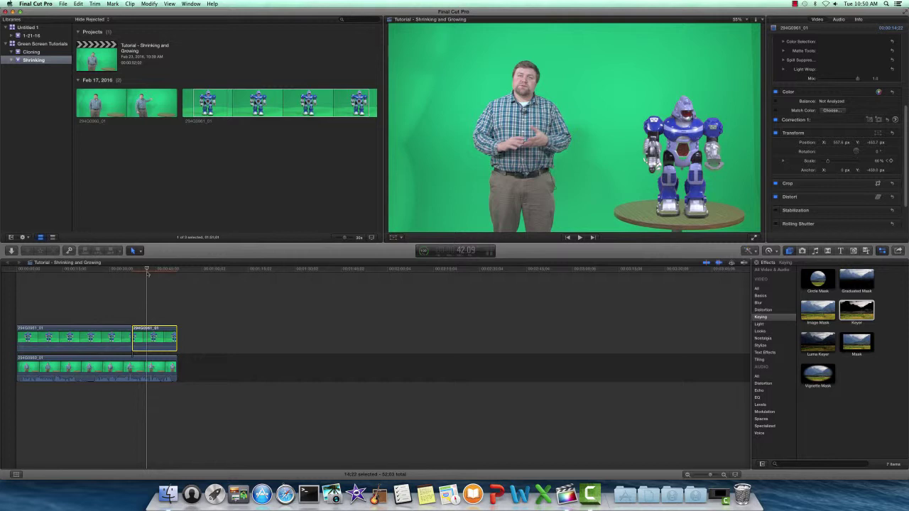
# Move the playhead on, drop Scale to 17% as a new keyframe, then raise it back to about 46%
pyautogui.moveTo(148, 274); pyautogui.dragTo(150, 274)
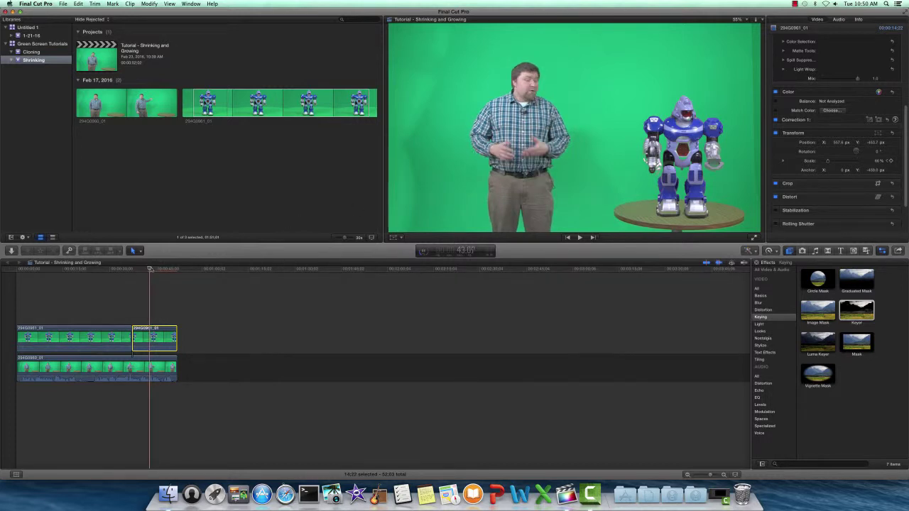
pyautogui.press('space')
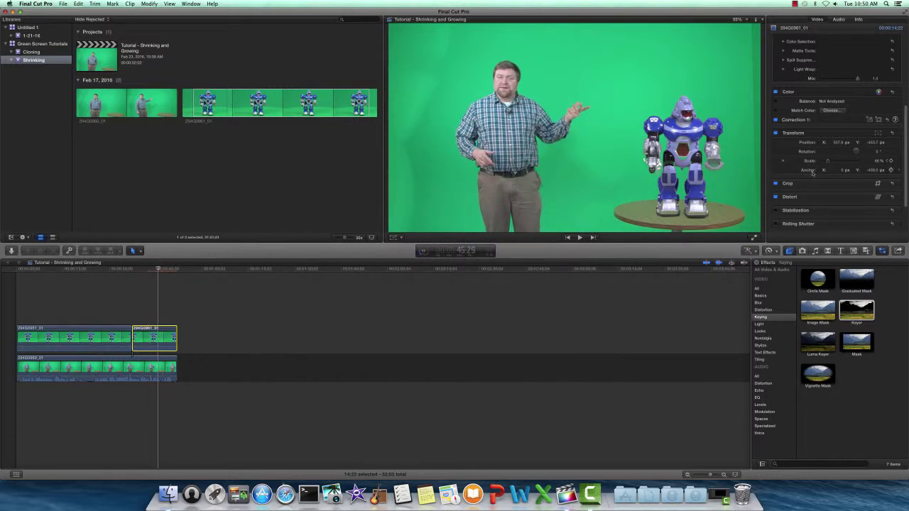
pyautogui.moveTo(828, 161); pyautogui.dragTo(824, 164)
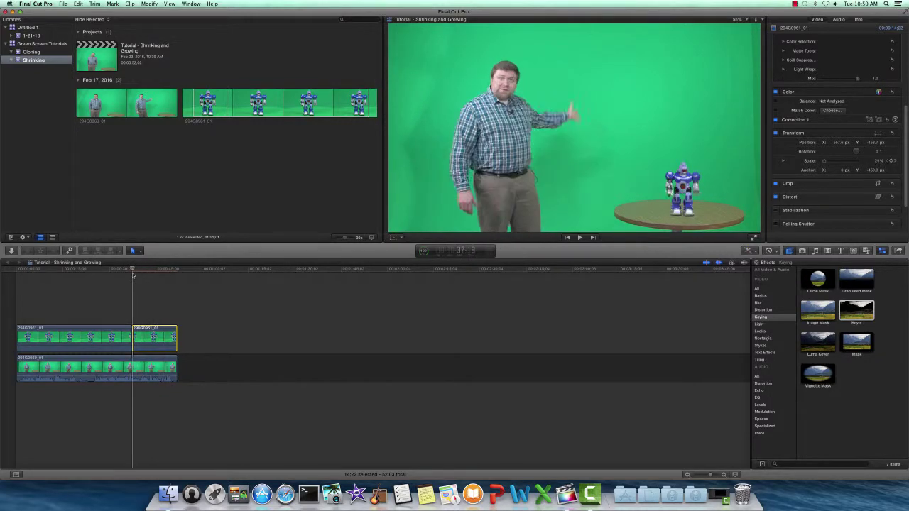
pyautogui.press('space')
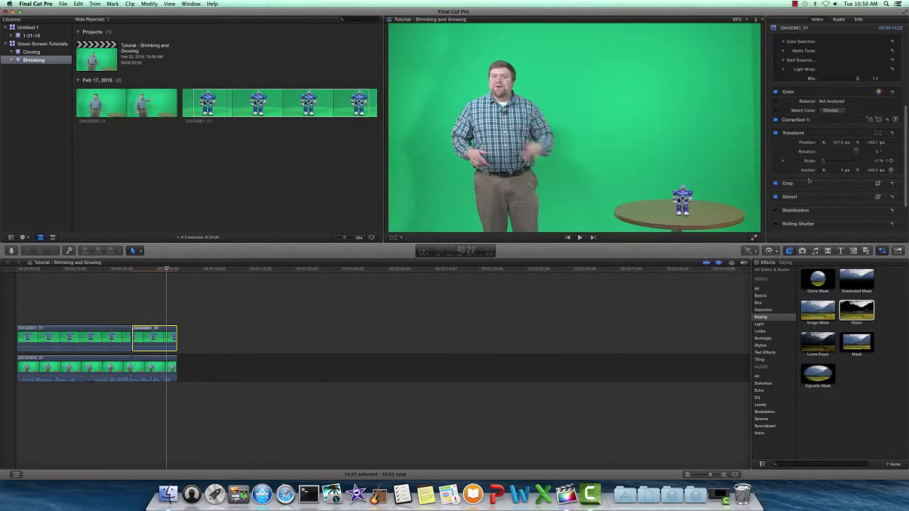
pyautogui.moveTo(824, 164); pyautogui.dragTo(828, 162)
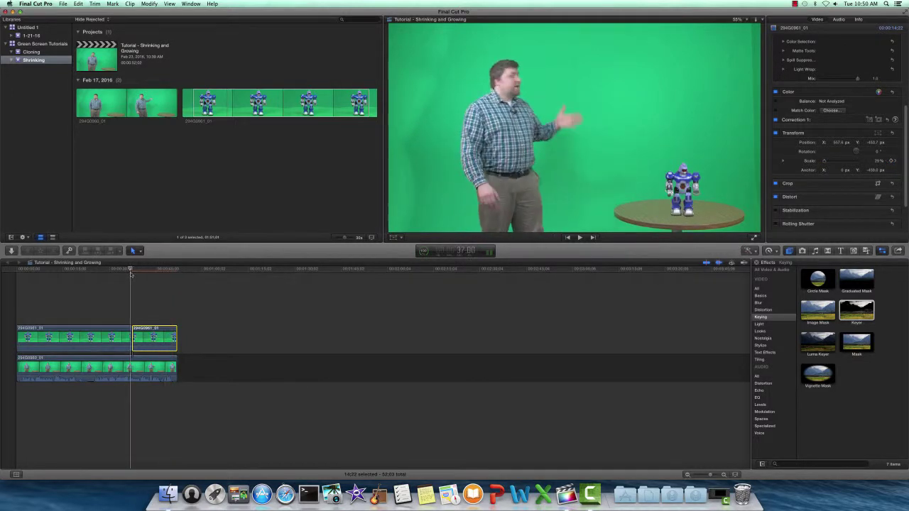
pyautogui.press('space')
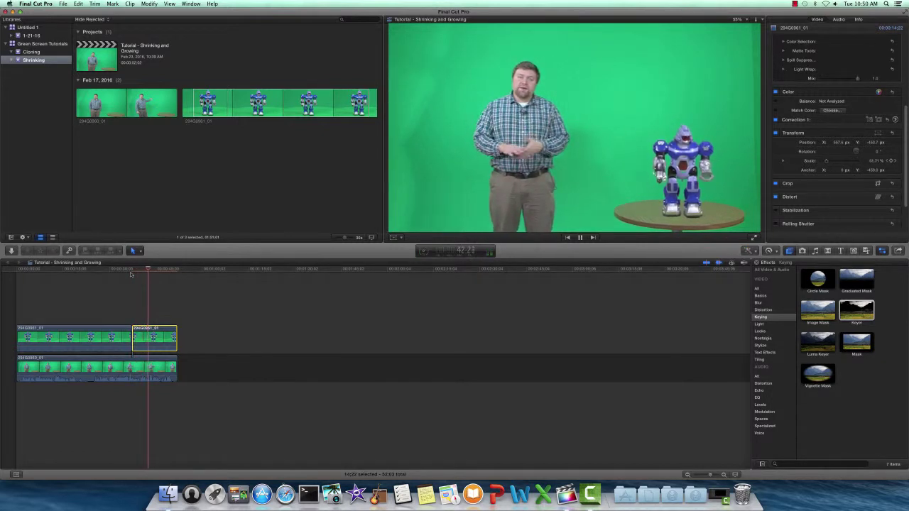
pyautogui.click(112, 284)
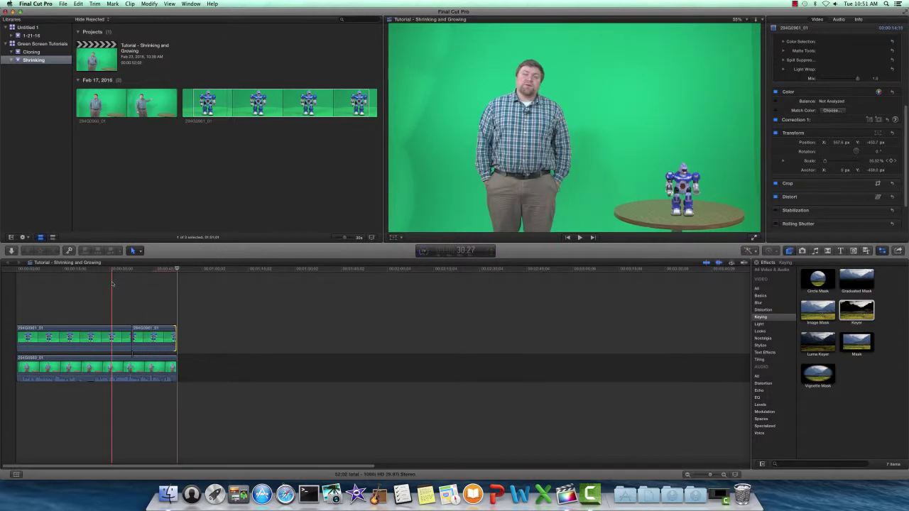